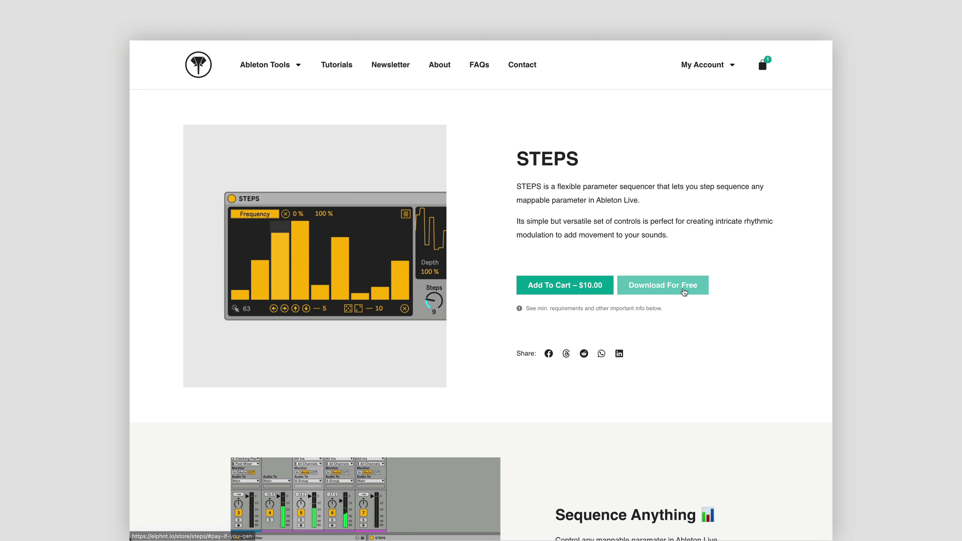
# Jump to the STEPS page's Pay If You Can section using 'Download For Free'
pyautogui.click(684, 292)
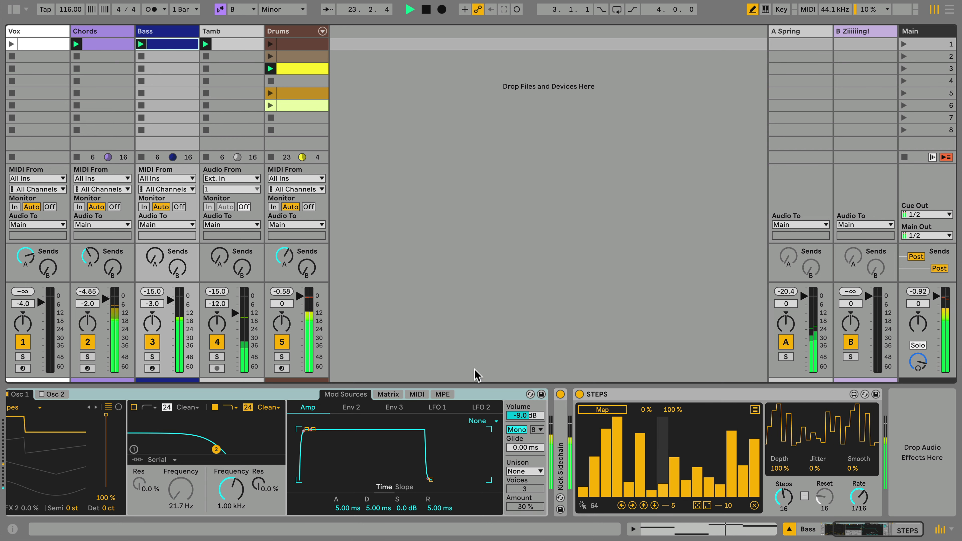
# Map the Bass track's STEPS device to the synth's Filter 2 Frequency knob
pyautogui.click(602, 410)
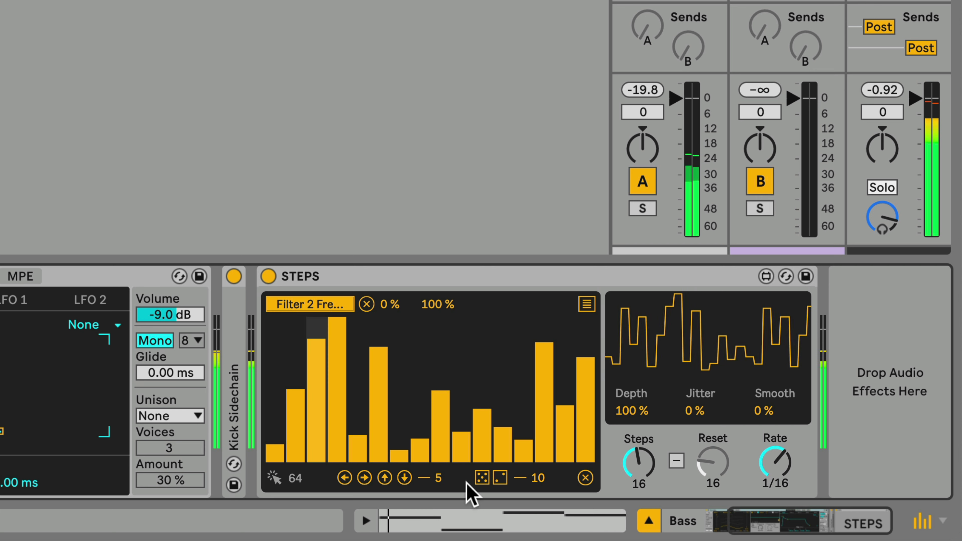
# Randomize the bass STEPS step heights three times, then vary them slightly twice
pyautogui.click(483, 479)
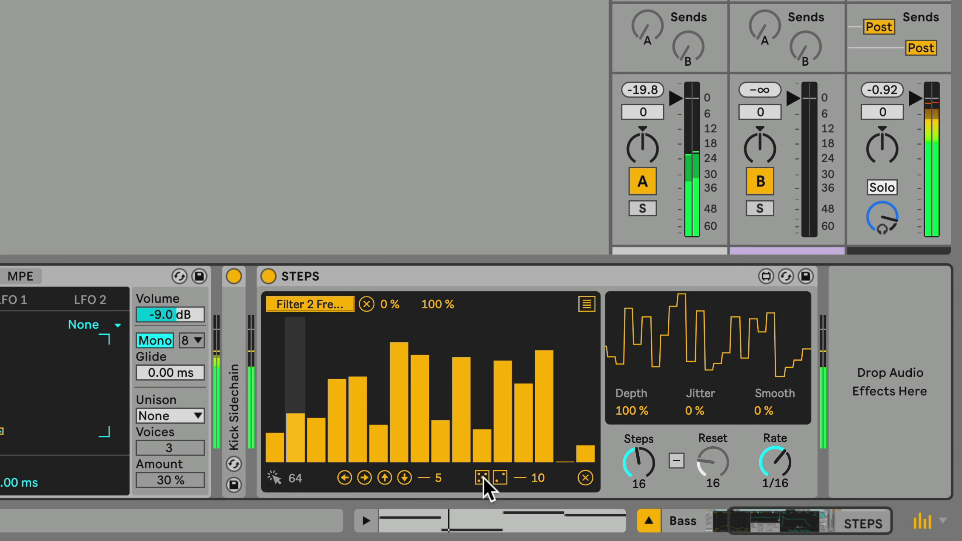
pyautogui.click(483, 479)
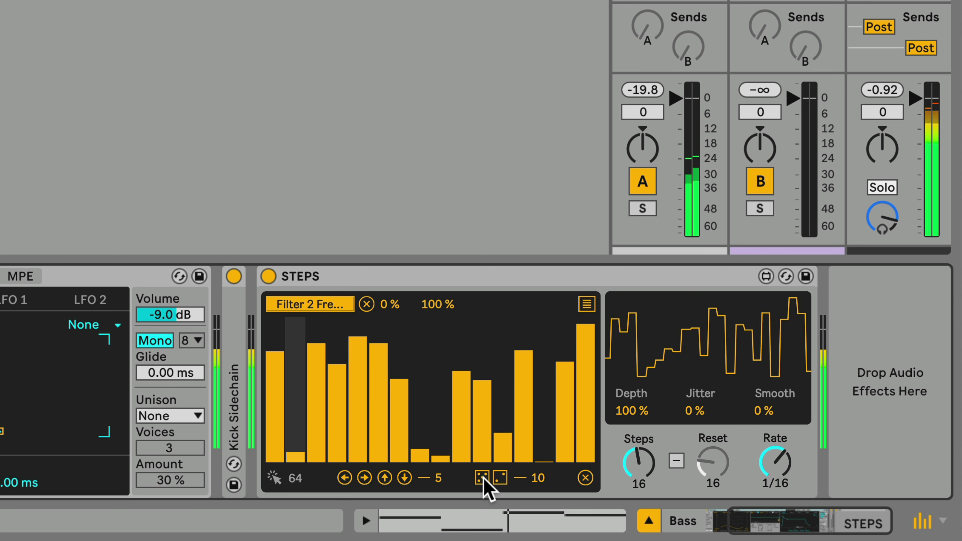
pyautogui.click(482, 478)
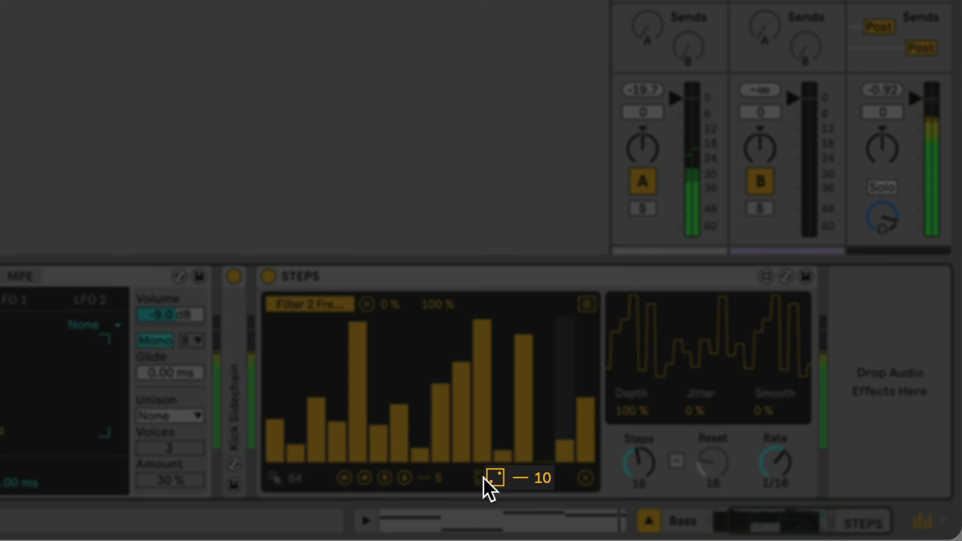
pyautogui.click(500, 478)
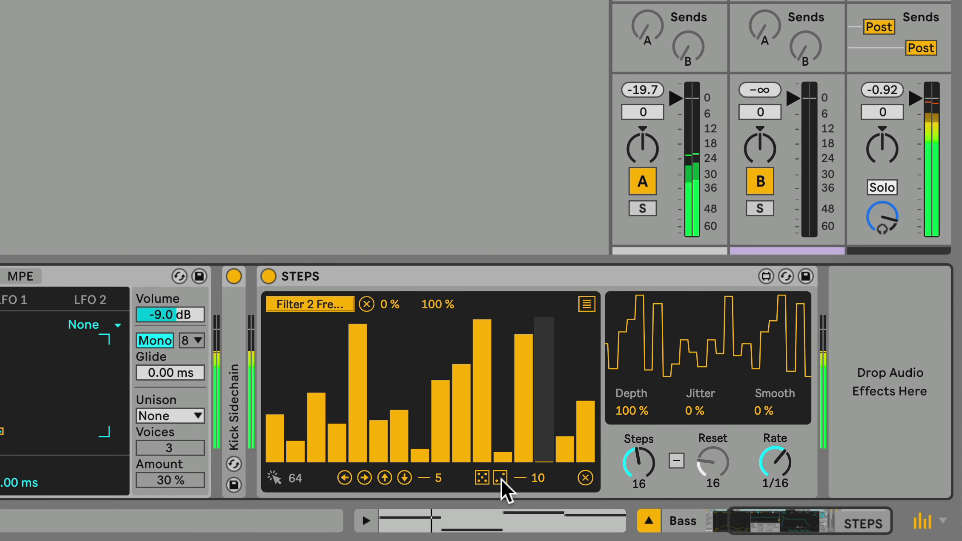
pyautogui.click(500, 478)
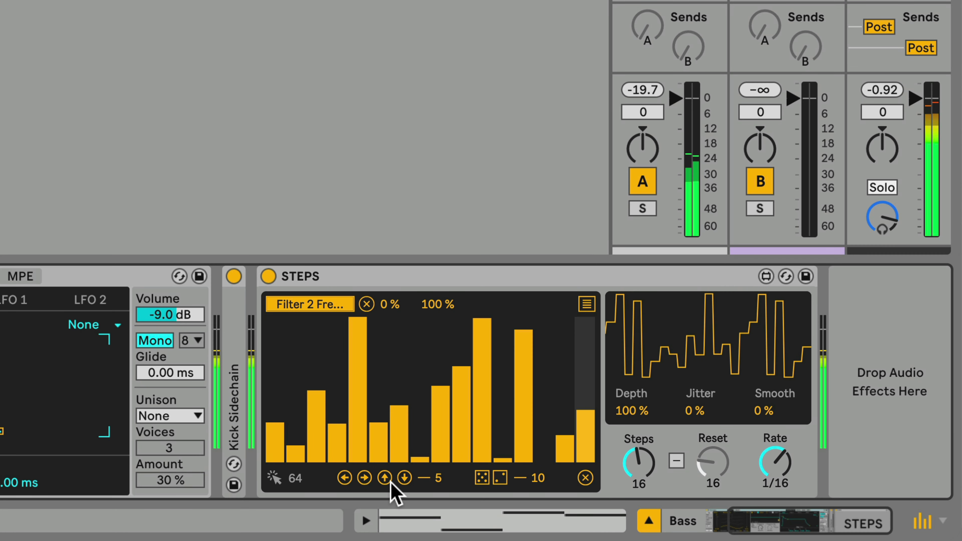
# Shift all bass filter step values up one increment, then down two, leaving them one increment lower
pyautogui.click(384, 478)
pyautogui.click(404, 477)
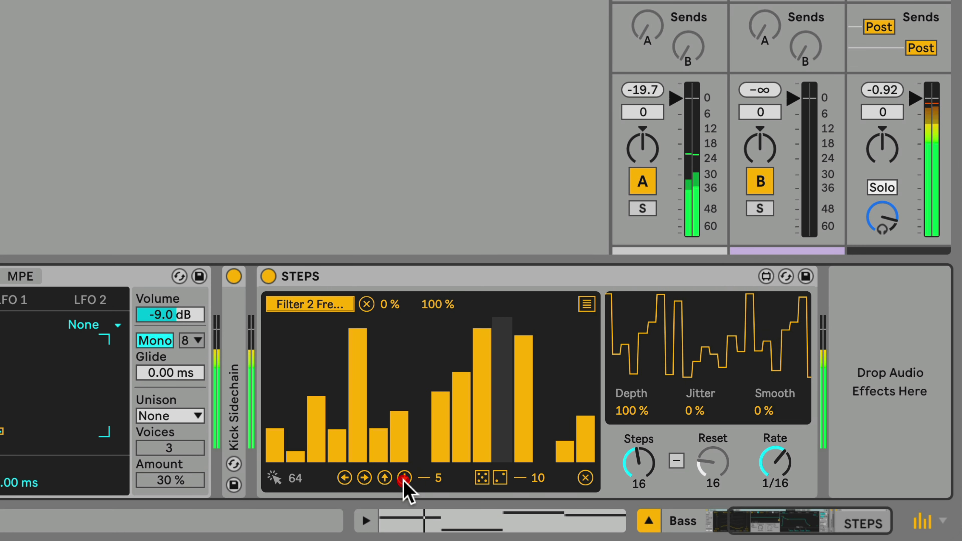
pyautogui.click(384, 478)
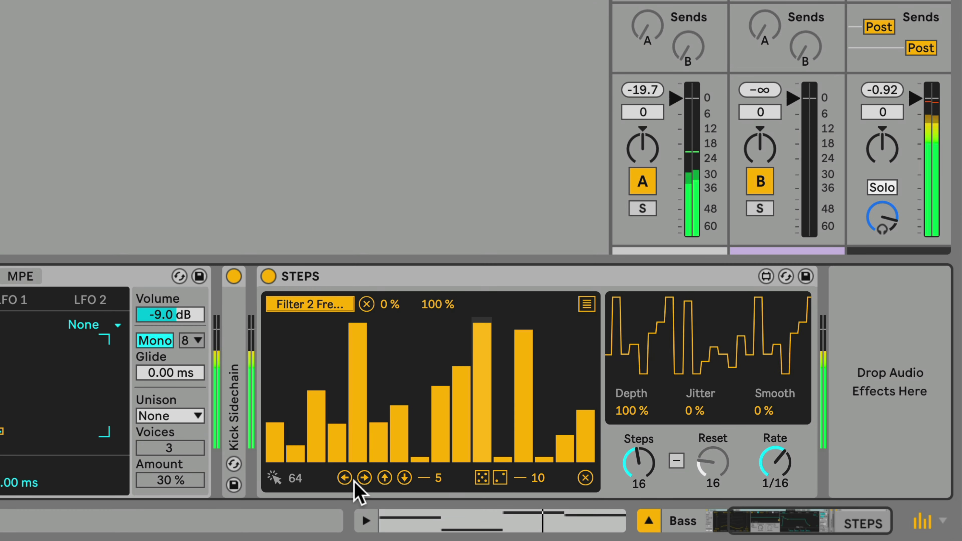
# Rotate the bass step pattern one step left, then two steps right
pyautogui.click(345, 478)
pyautogui.click(344, 478)
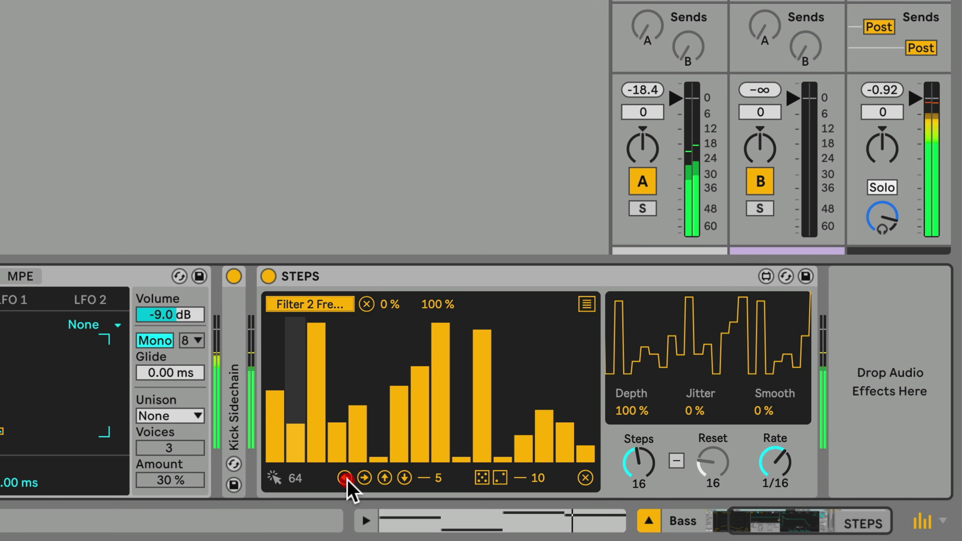
pyautogui.click(364, 477)
pyautogui.click(364, 478)
pyautogui.click(364, 478)
pyautogui.click(364, 478)
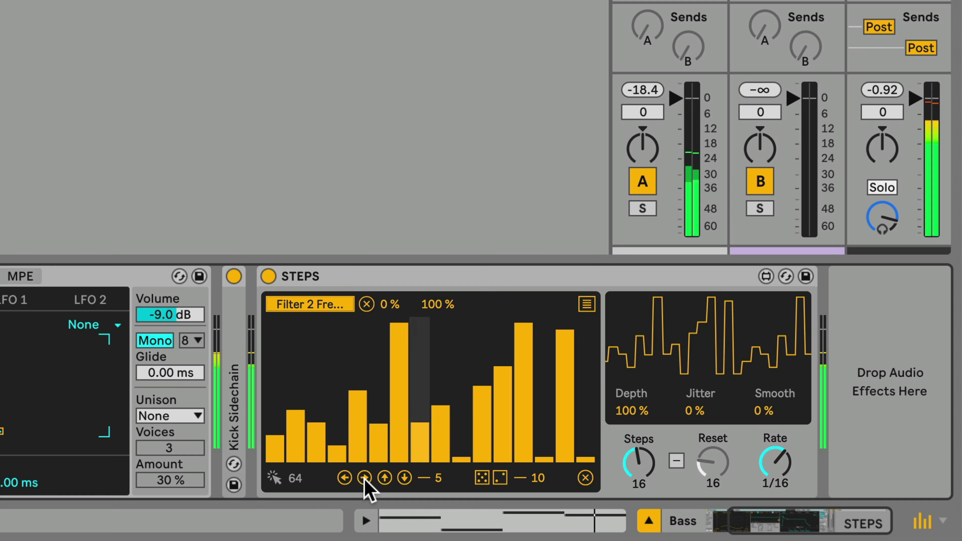
# Clear the bass STEPS pattern and draw a gently rising contour across all 16 steps
pyautogui.click(586, 479)
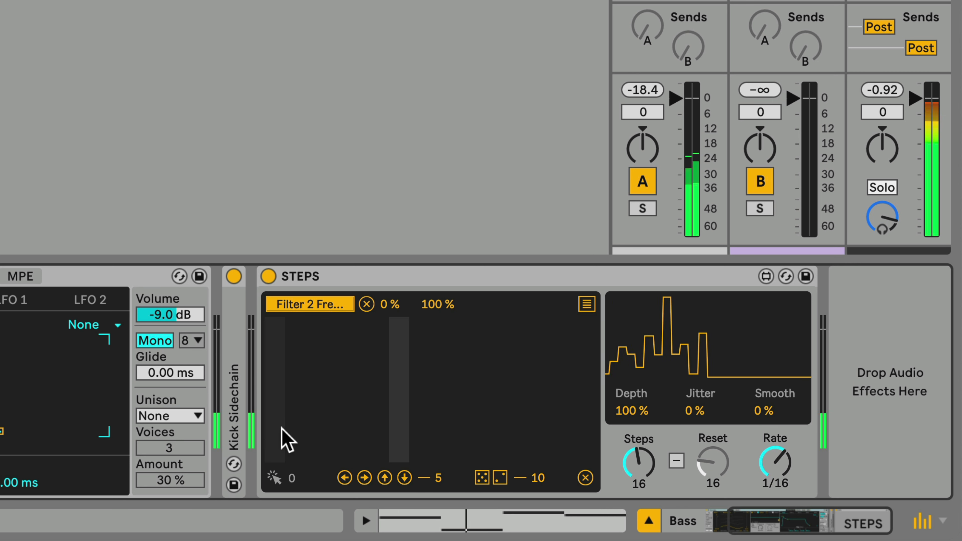
pyautogui.moveTo(281, 436)
pyautogui.mouseDown()
pyautogui.moveTo(369, 401)
pyautogui.moveTo(425, 409)
pyautogui.moveTo(446, 347)
pyautogui.moveTo(490, 360)
pyautogui.moveTo(517, 412)
pyautogui.moveTo(588, 318)
pyautogui.mouseUp()
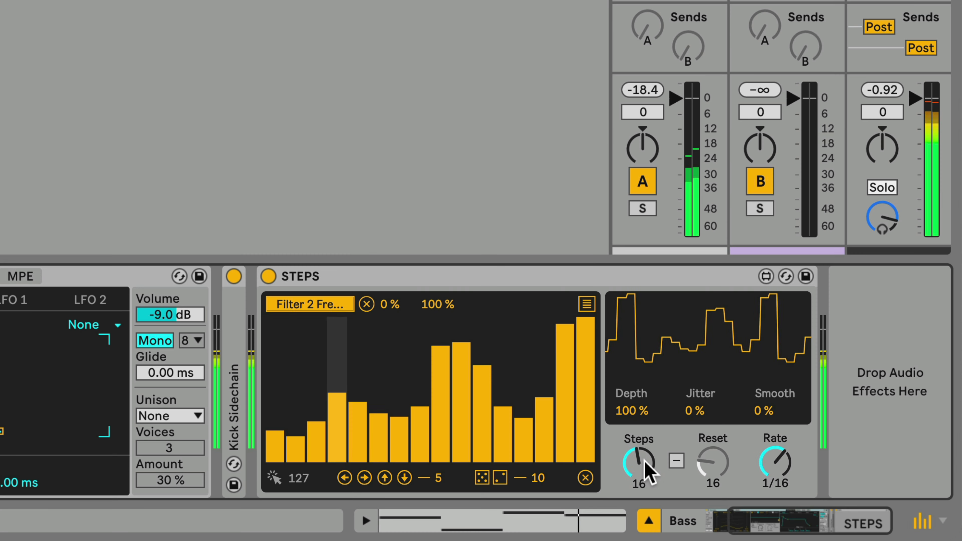
# Shorten the sequence to 7 steps, clear it, and set steps 2 and 6 full, step 4 half
pyautogui.moveTo(642, 459); pyautogui.dragTo(642, 436)
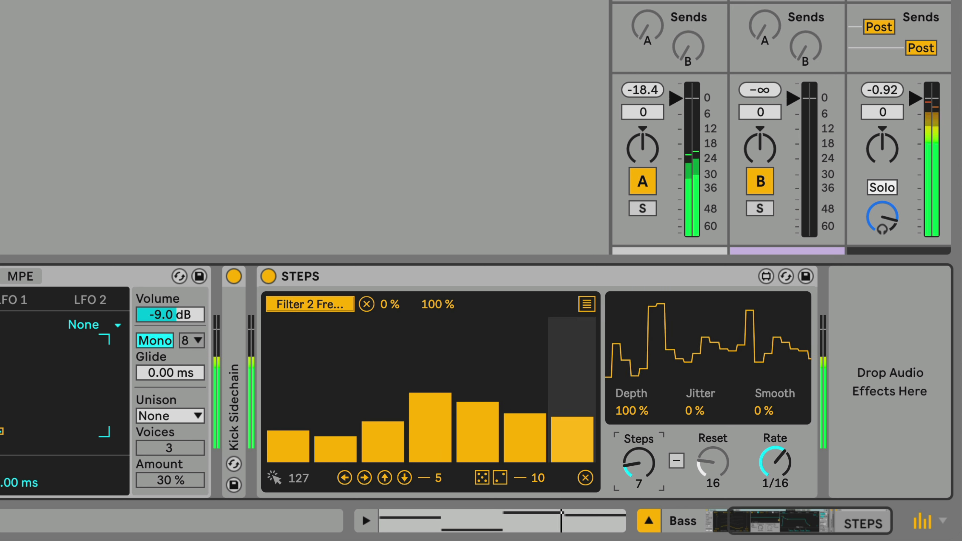
pyautogui.click(580, 476)
pyautogui.click(346, 329)
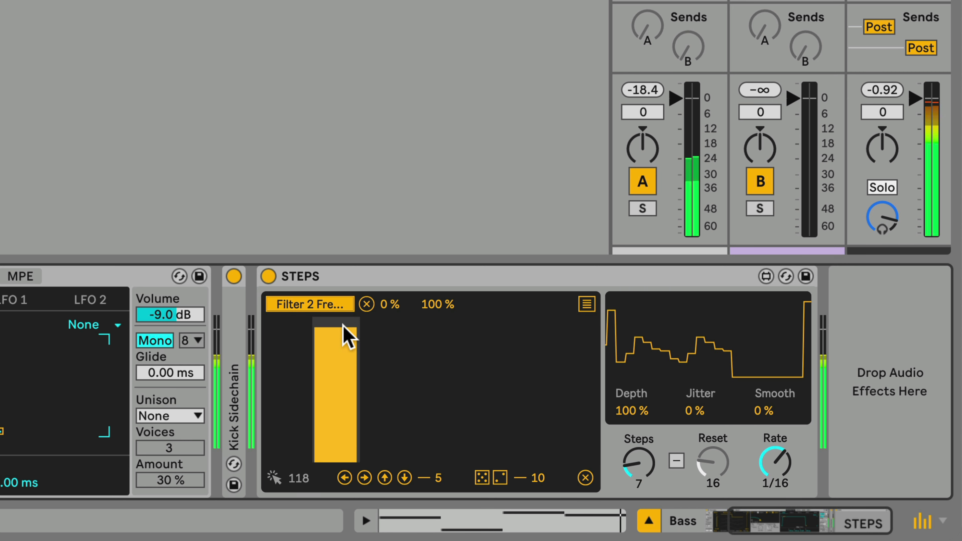
pyautogui.click(438, 375)
pyautogui.moveTo(507, 333); pyautogui.dragTo(522, 327)
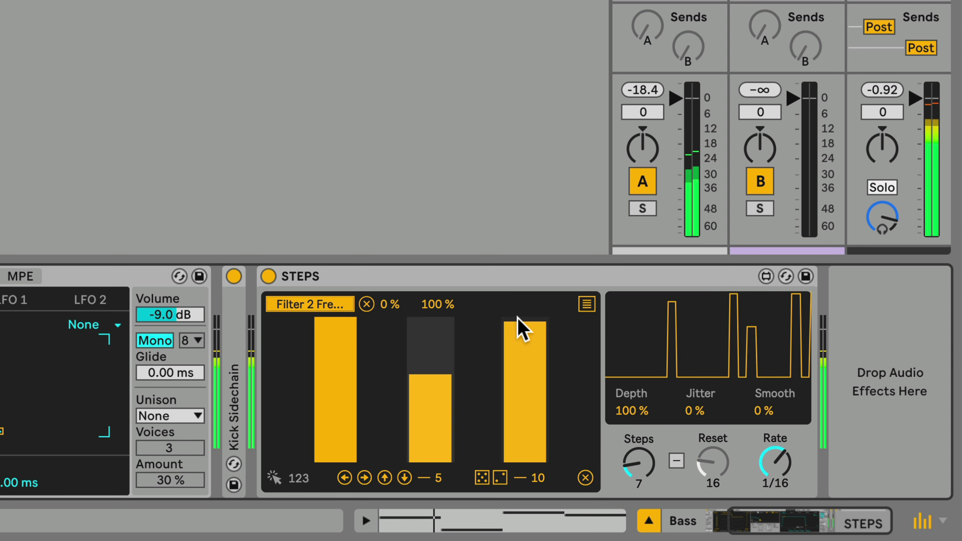
pyautogui.click(440, 382)
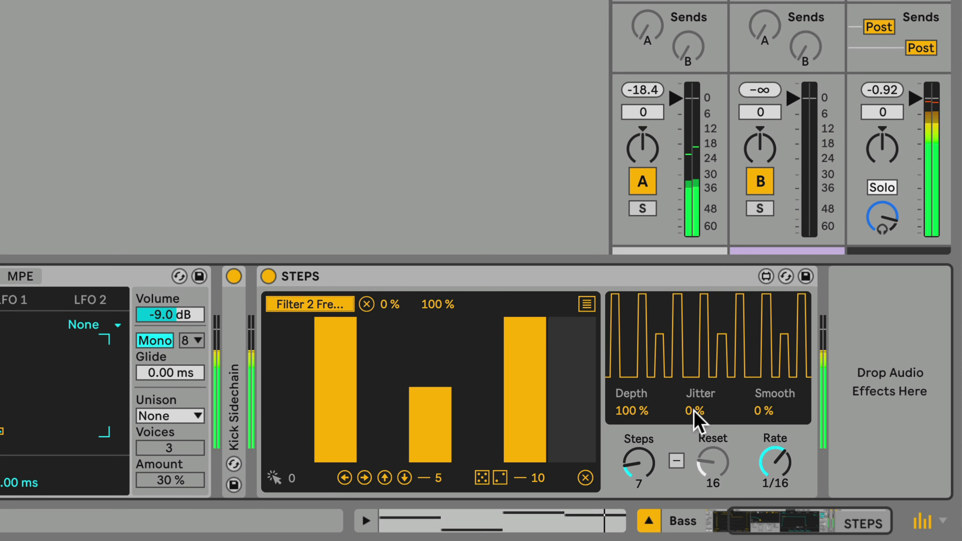
# Raise the STEPS Jitter amount from 0% to 31%
pyautogui.moveTo(691, 411); pyautogui.dragTo(691, 370)
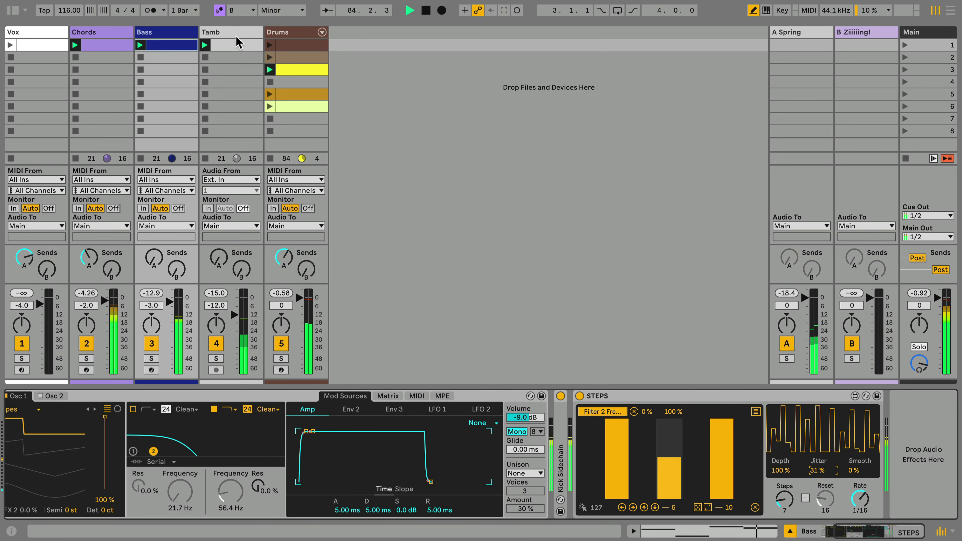
# Map the Drums track's STEPS device to the Simpler's Decay parameter
pyautogui.click(281, 34)
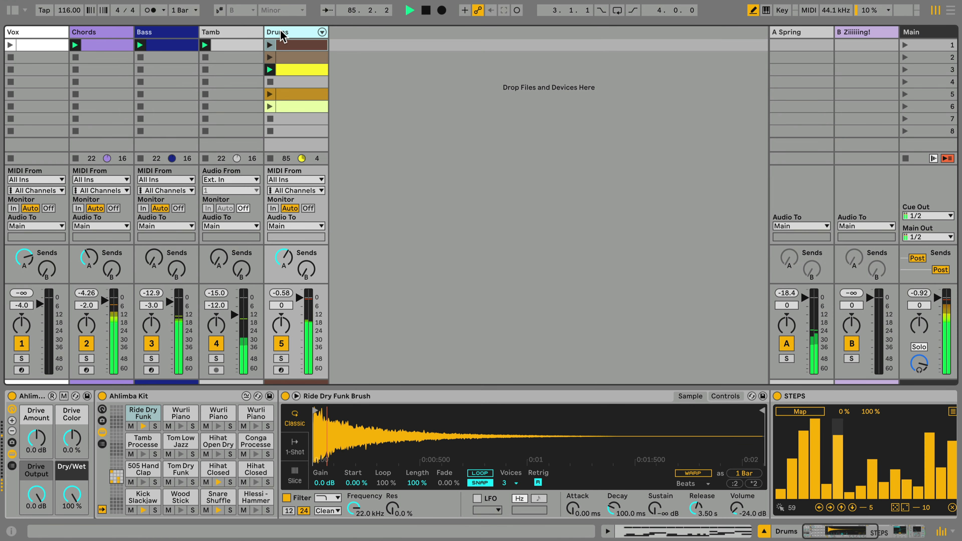
pyautogui.moveTo(851, 532); pyautogui.dragTo(877, 532)
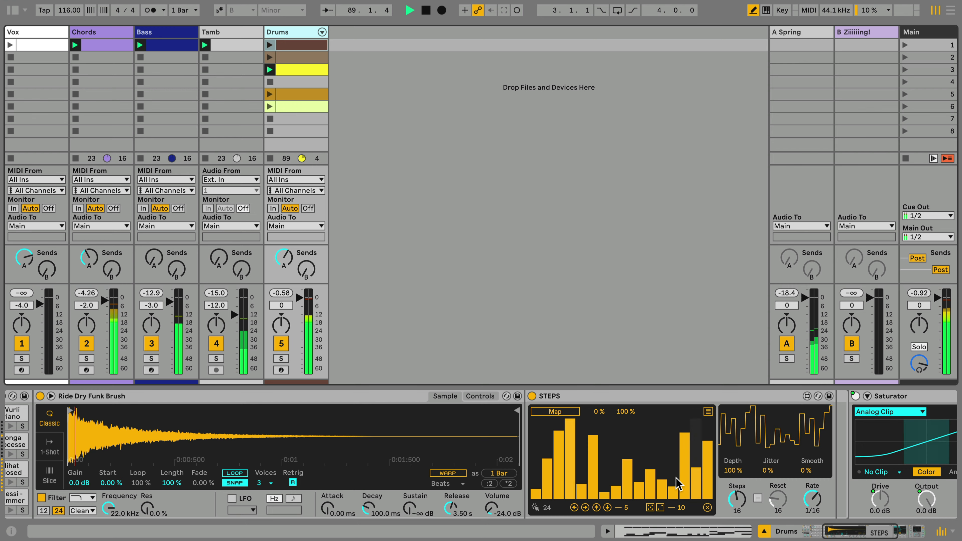
pyautogui.click(517, 437)
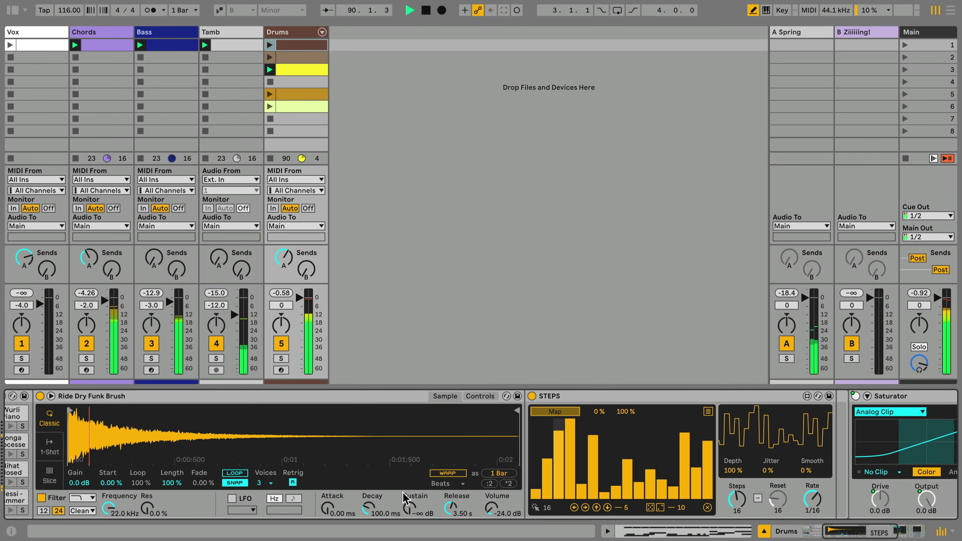
pyautogui.click(367, 507)
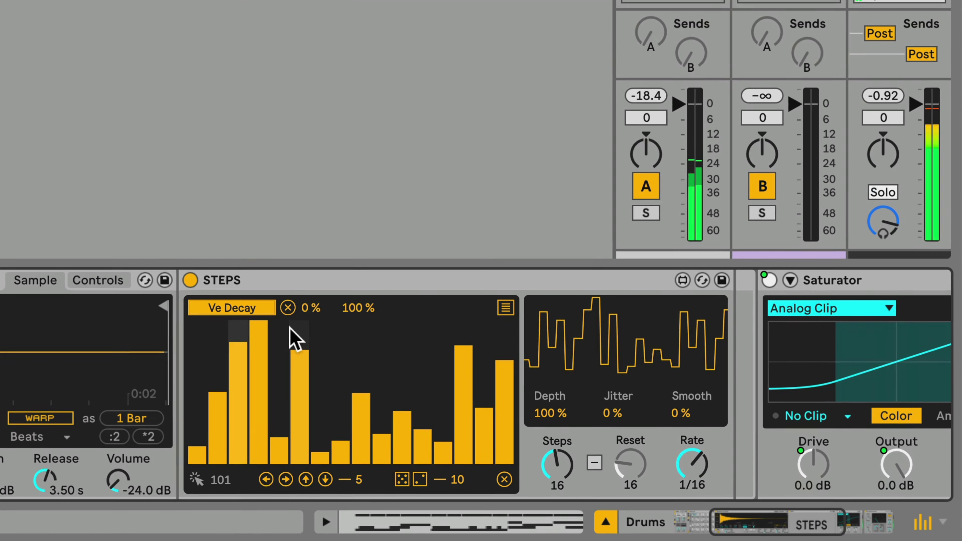
# Set the Decay modulation range to 33%–75% and shorten the drum sequence to 5 steps
pyautogui.click(602, 413)
pyautogui.write('33')
pyautogui.click(355, 305)
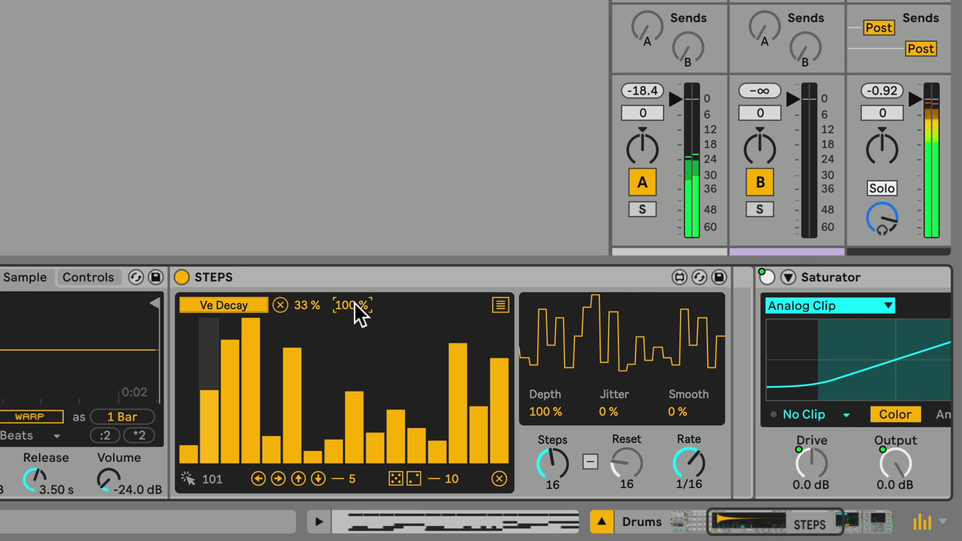
pyautogui.write('75')
pyautogui.press('Return')
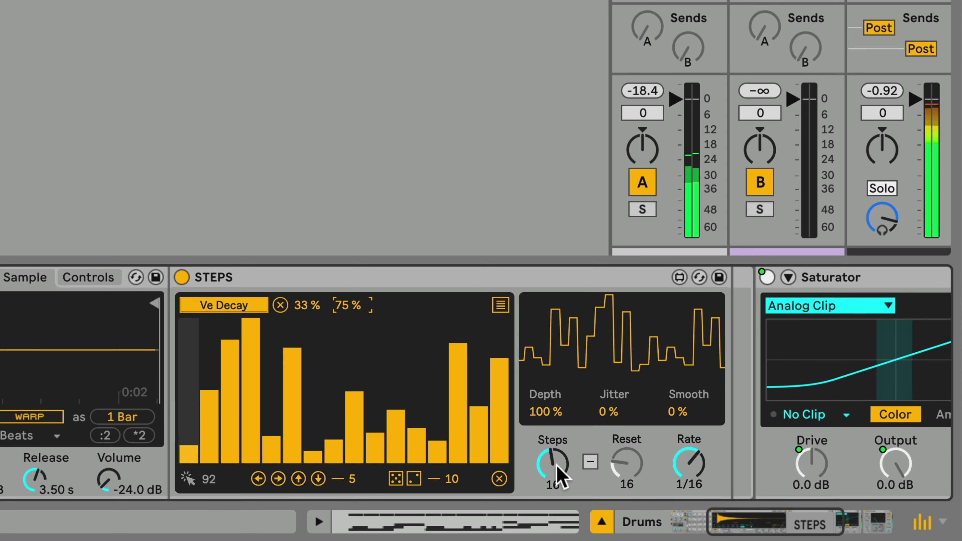
pyautogui.moveTo(553, 468); pyautogui.dragTo(554, 493)
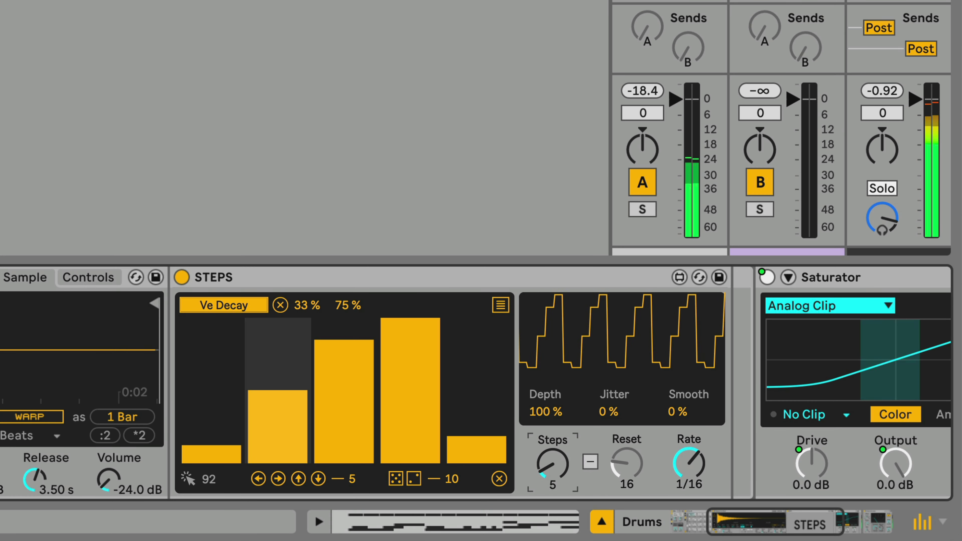
# Enable the step mode toggle between the Steps and Reset knobs on the Drums STEPS
pyautogui.click(590, 464)
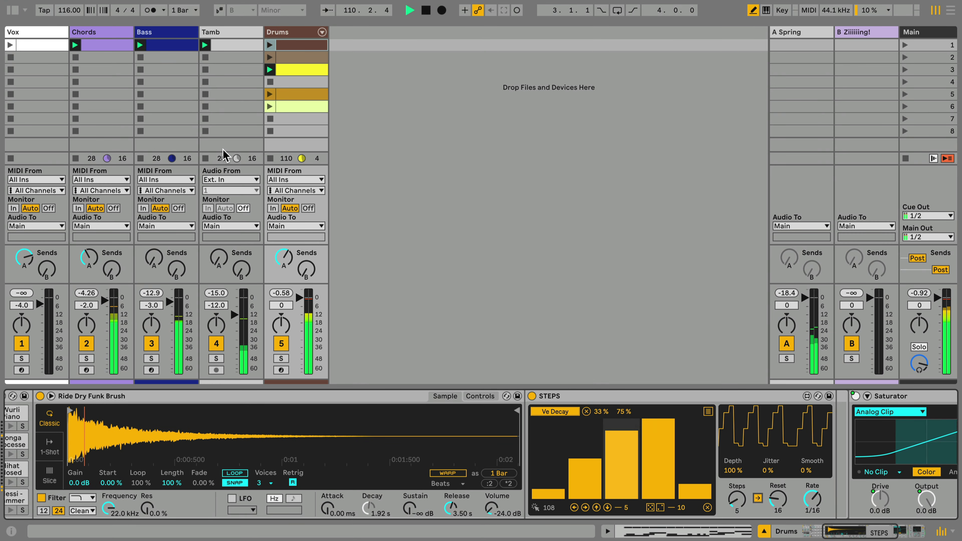
# Map the Chords track's STEPS to Drift's LP Freq and raise Smooth to 24%
pyautogui.click(105, 33)
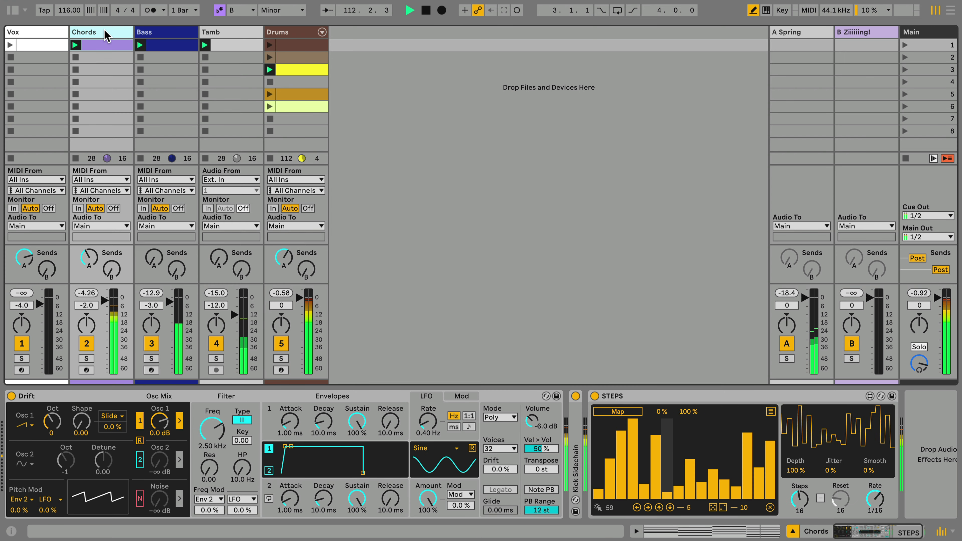
pyautogui.click(617, 412)
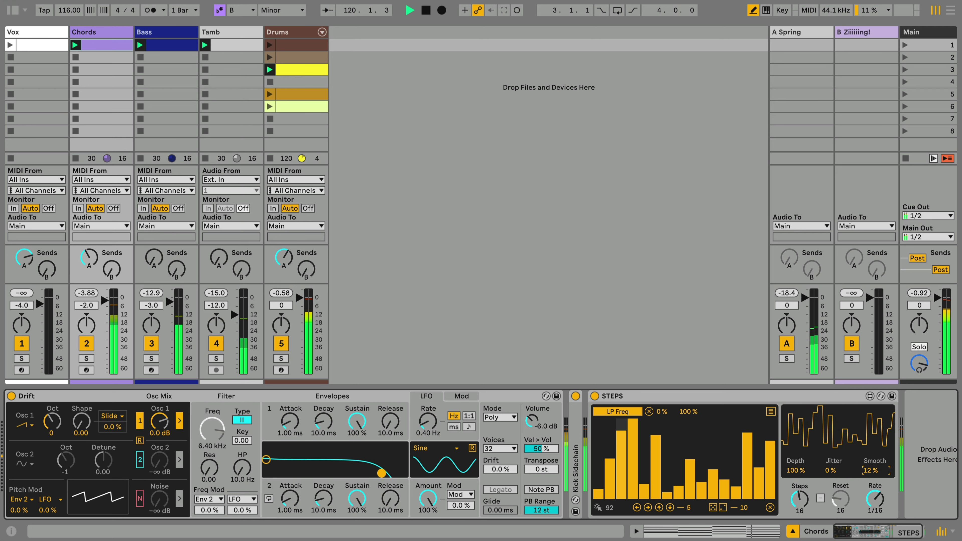
pyautogui.moveTo(870, 470); pyautogui.dragTo(870, 467)
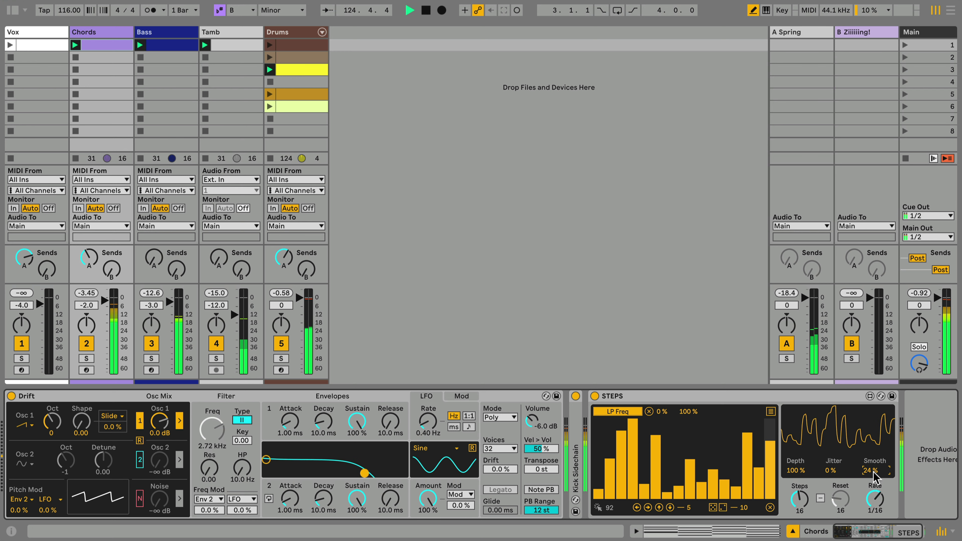
# Duplicate the Chords filter STEPS and remap the copy from LP Freq to Osc 1 Oct
pyautogui.click(825, 398)
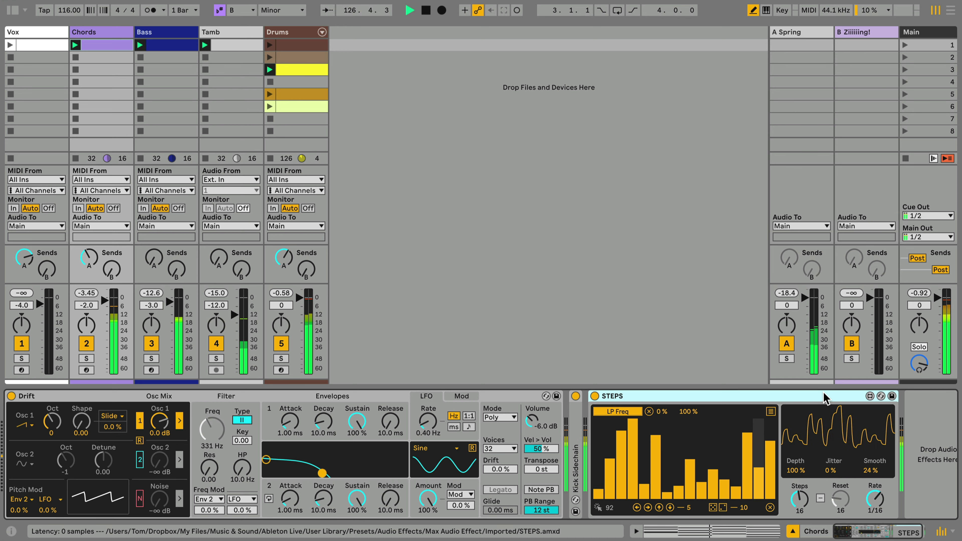
pyautogui.press('super+d')
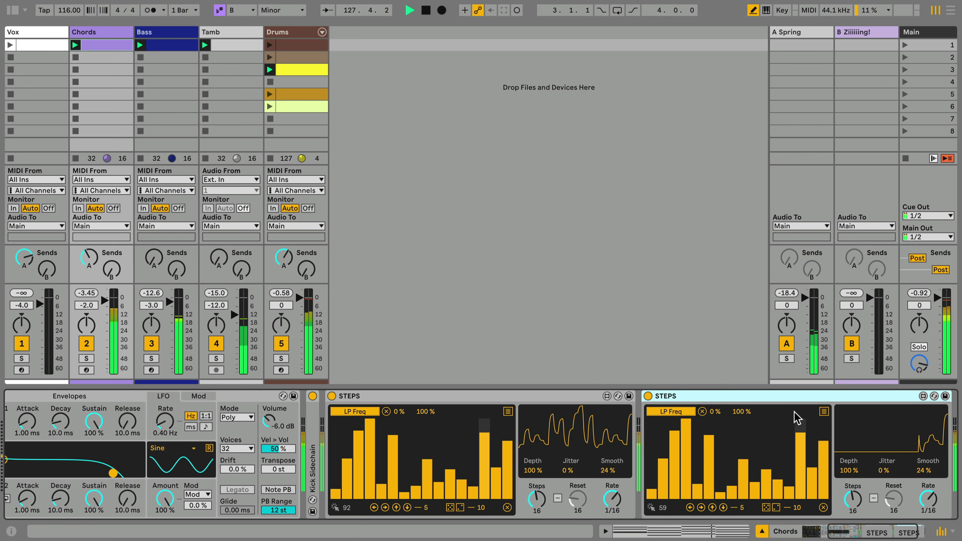
pyautogui.click(702, 412)
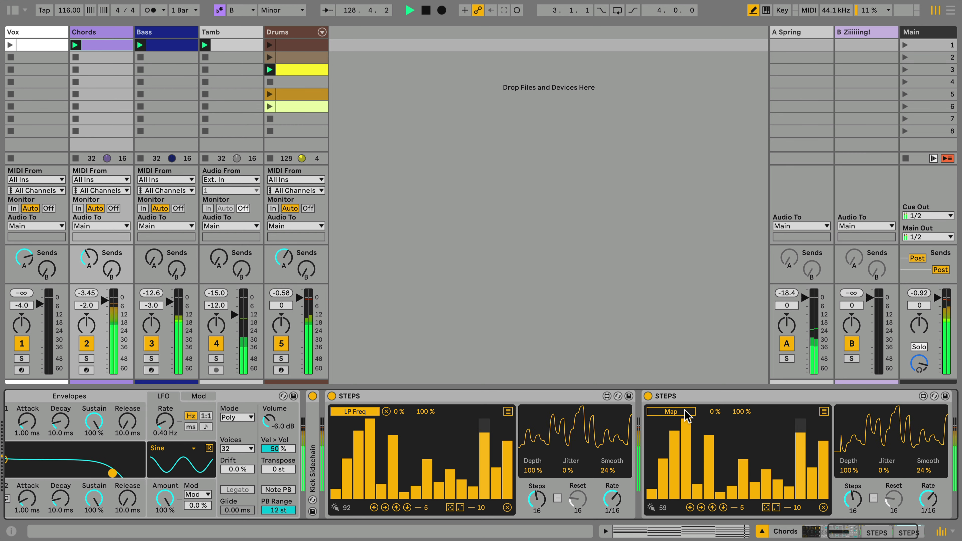
pyautogui.moveTo(844, 527); pyautogui.dragTo(814, 534)
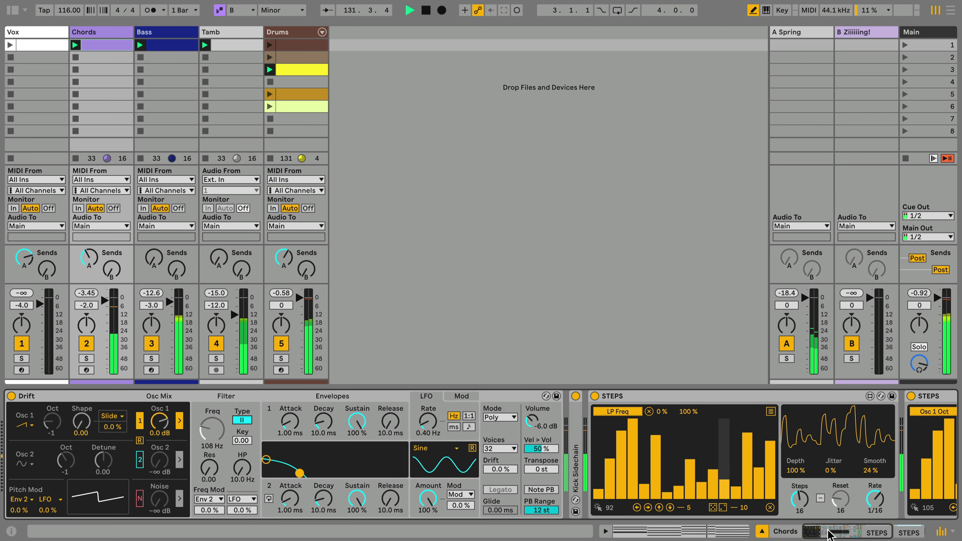
pyautogui.moveTo(828, 532); pyautogui.dragTo(858, 535)
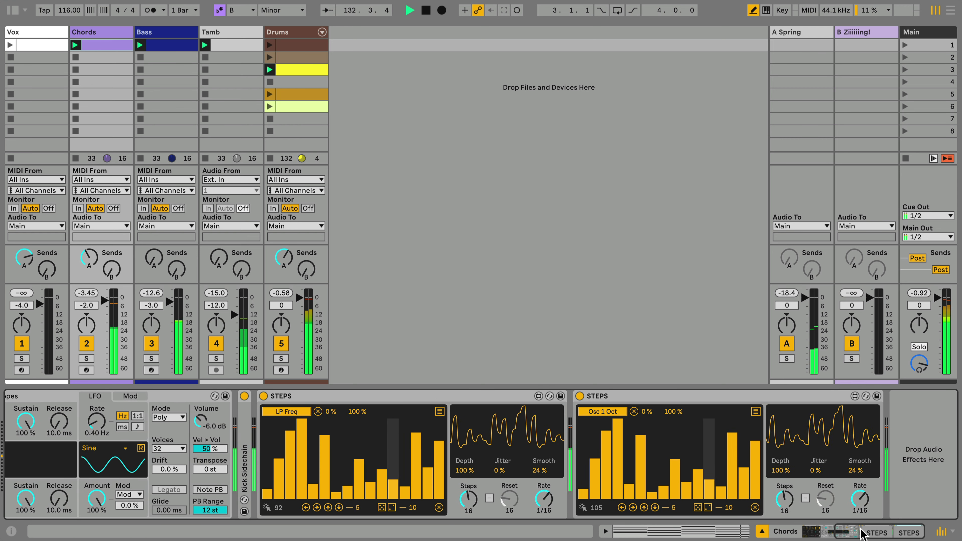
# Set the octave STEPS range to 25–75 %, with 11 steps at a 1/8 rate
pyautogui.click(652, 414)
pyautogui.write('25')
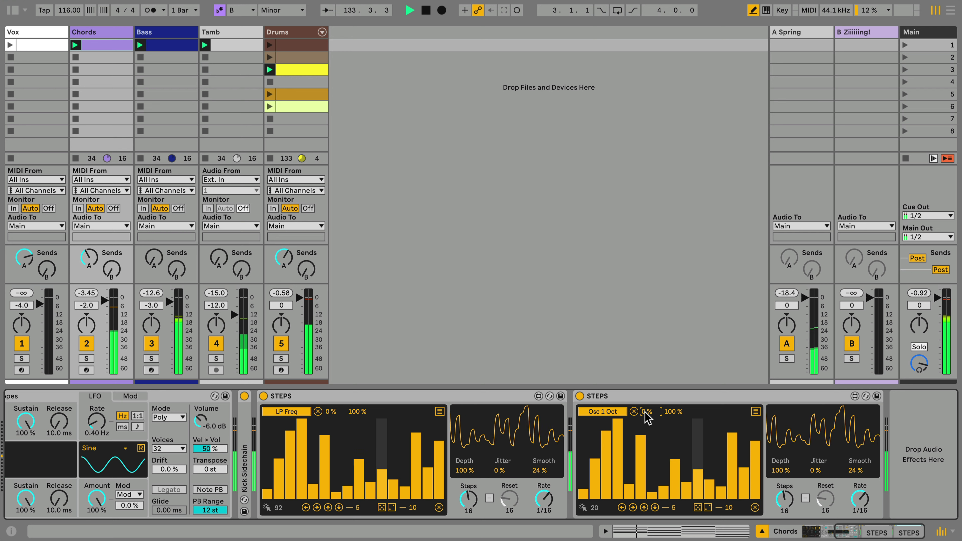
pyautogui.write('75')
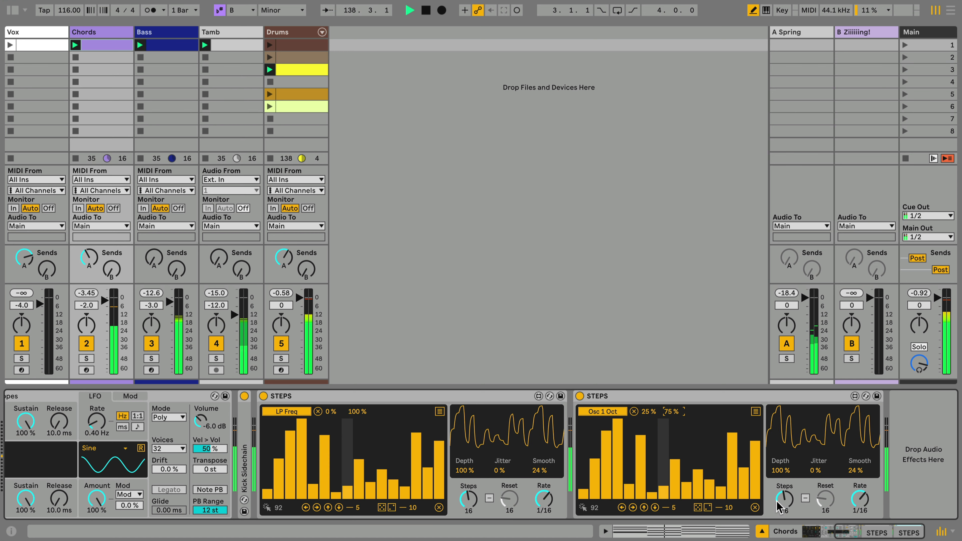
pyautogui.moveTo(784, 499); pyautogui.dragTo(784, 513)
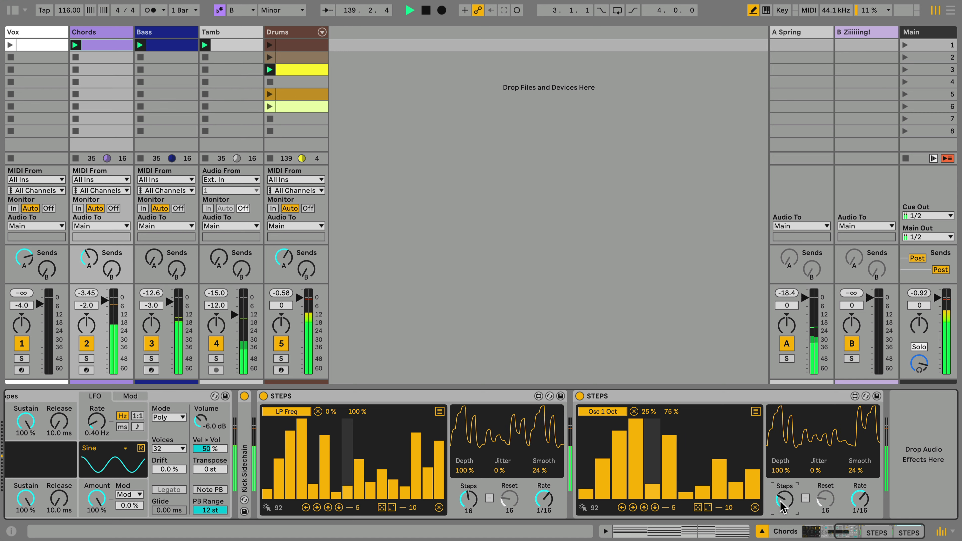
pyautogui.moveTo(859, 499); pyautogui.dragTo(866, 508)
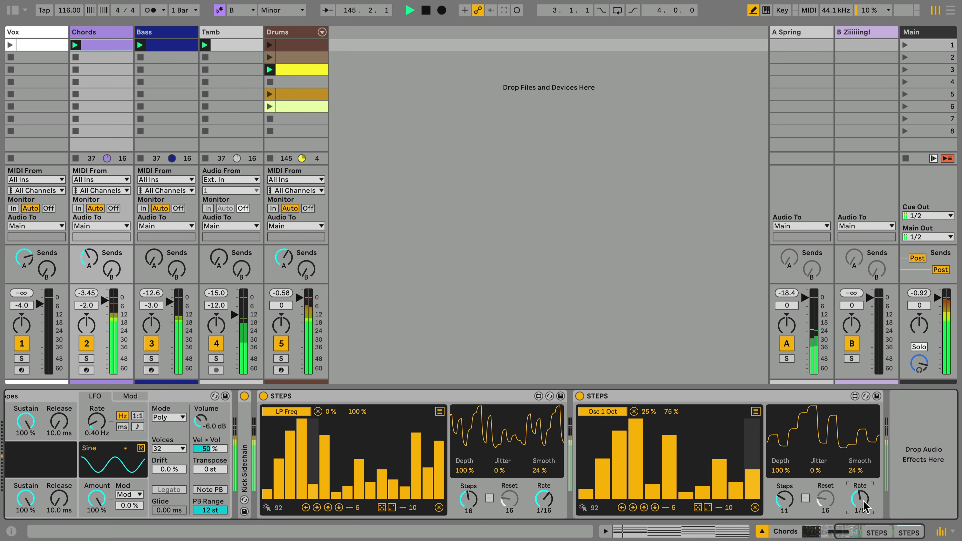
# Launch the Vox clip in slot 1, raise Vox Send B, and show the Vox track's devices
pyautogui.click(10, 45)
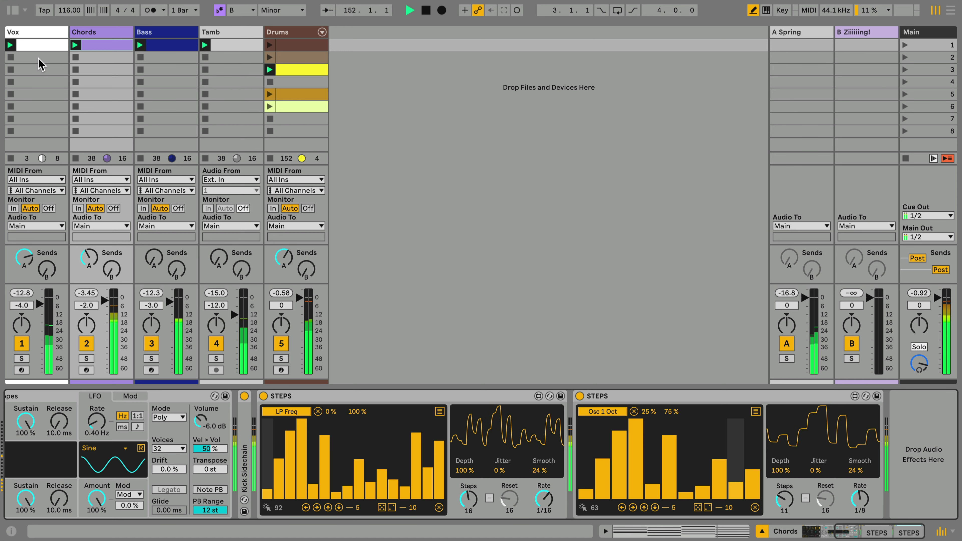
pyautogui.click(47, 269)
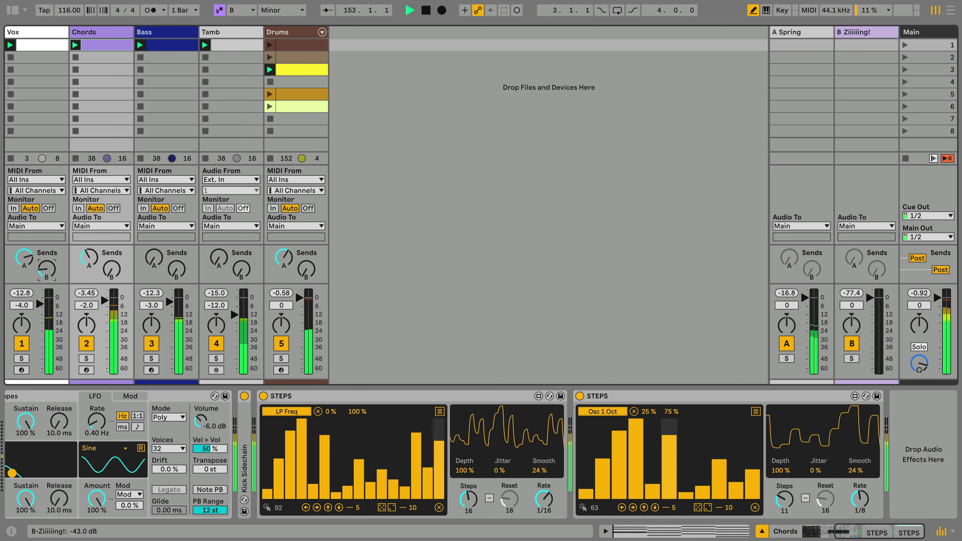
pyautogui.moveTo(47, 269); pyautogui.dragTo(46, 261)
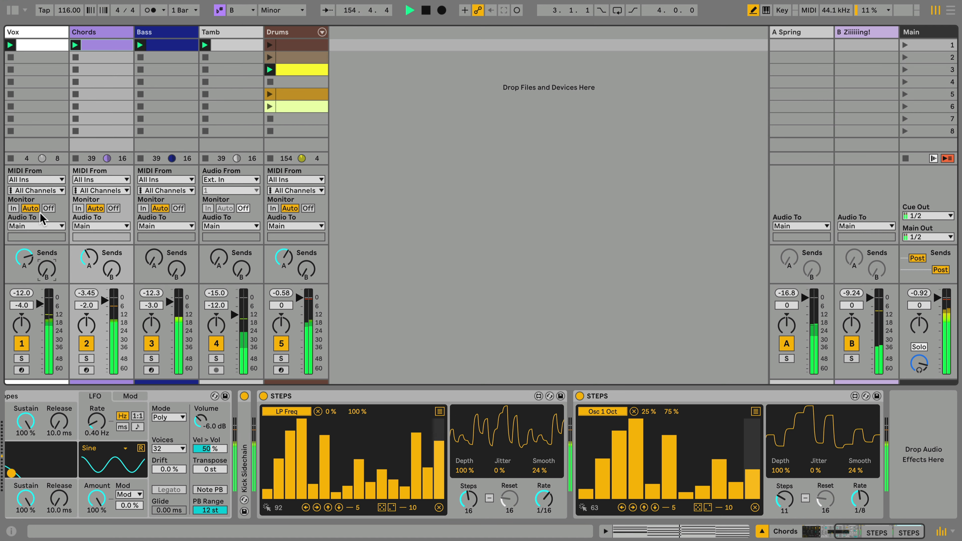
pyautogui.click(40, 32)
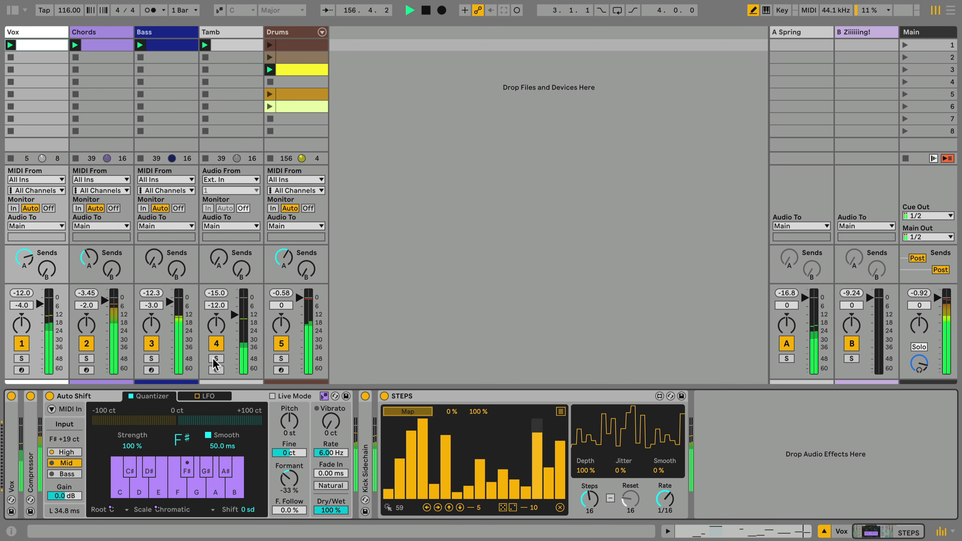
# Map the Vox STEPS to Send B with 13 steps, then return to the Chords devices
pyautogui.click(46, 269)
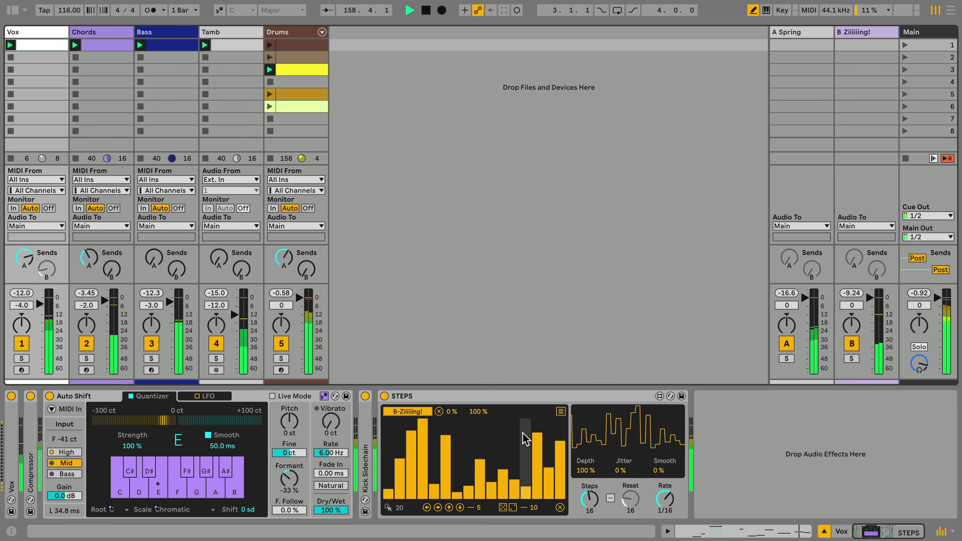
pyautogui.moveTo(596, 506); pyautogui.dragTo(596, 513)
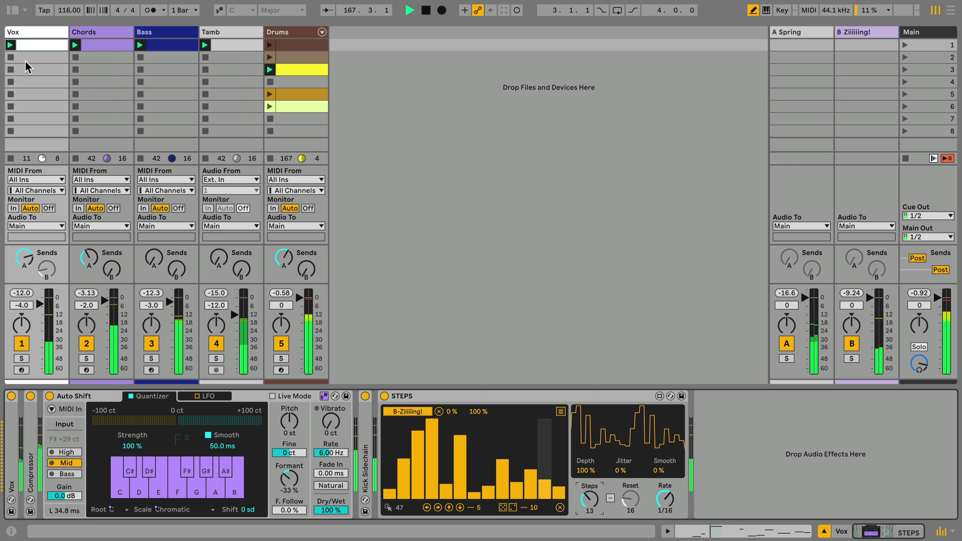
pyautogui.click(88, 32)
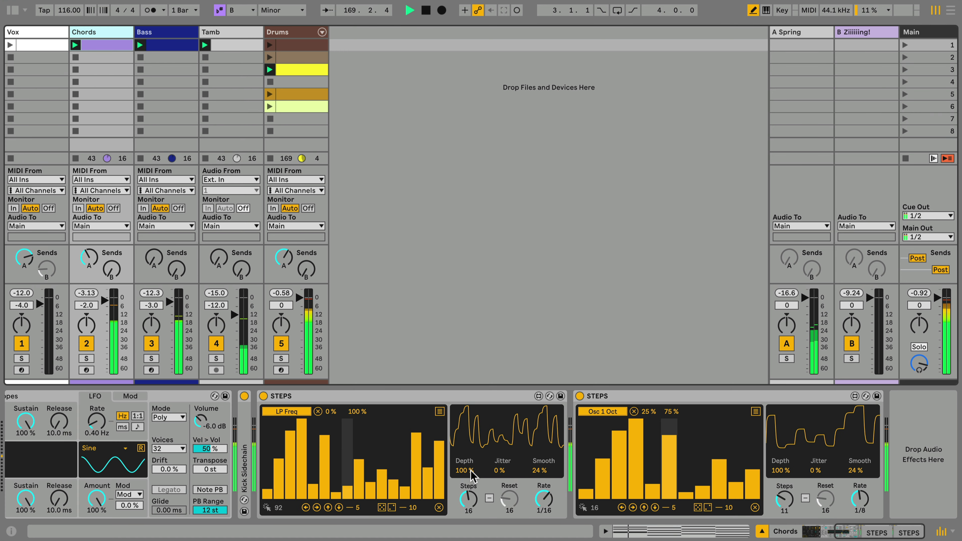
# Lower the Chords LP Freq STEPS depth to 34 % and the Bass filter STEPS depth to 22 %
pyautogui.moveTo(470, 475); pyautogui.dragTo(471, 500)
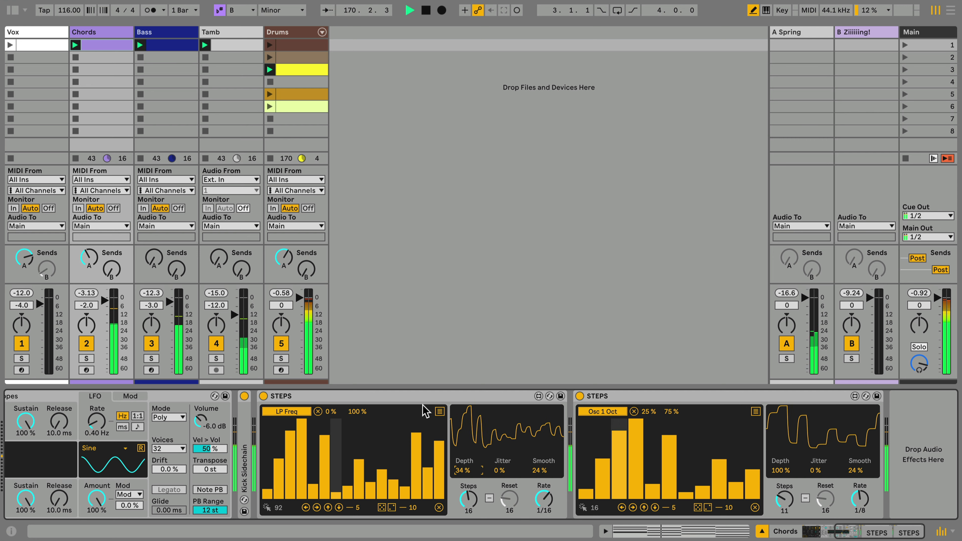
pyautogui.click(186, 33)
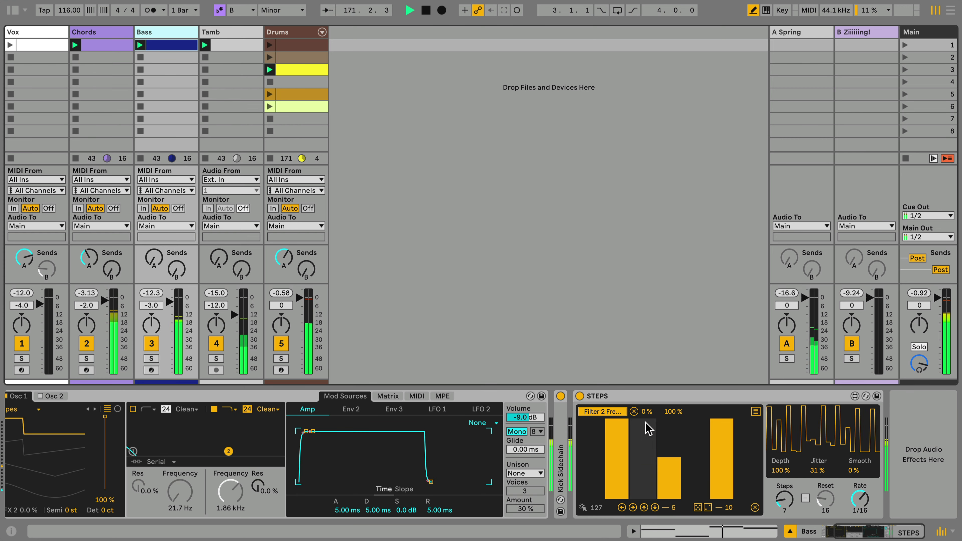
pyautogui.moveTo(780, 471); pyautogui.dragTo(780, 494)
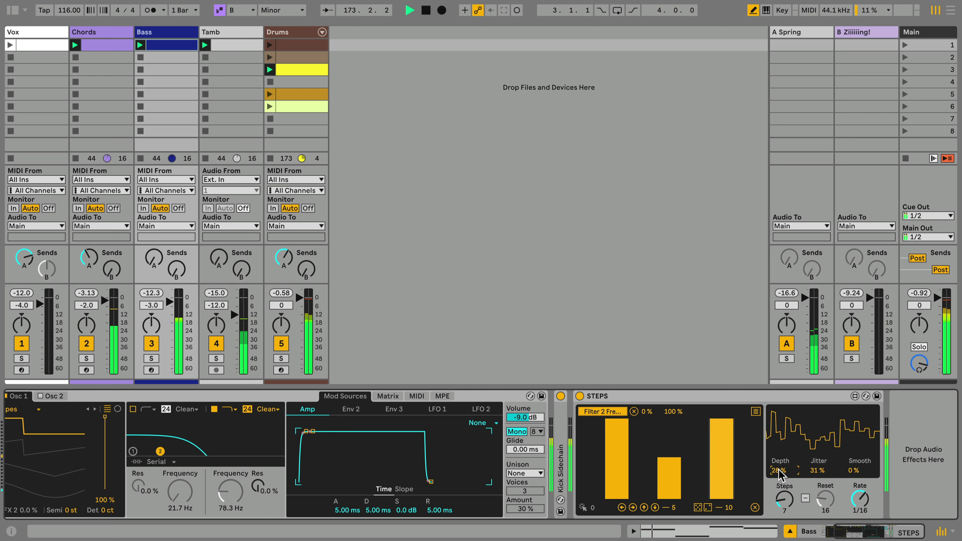